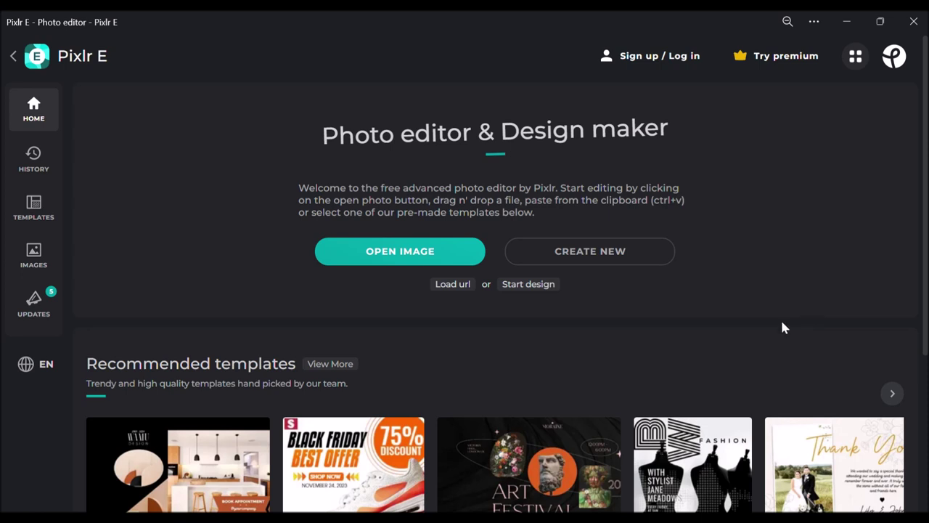
- Create a new 1920 × 1080 px canvas from the Wide 1080p preset with a white background
click(578, 263)
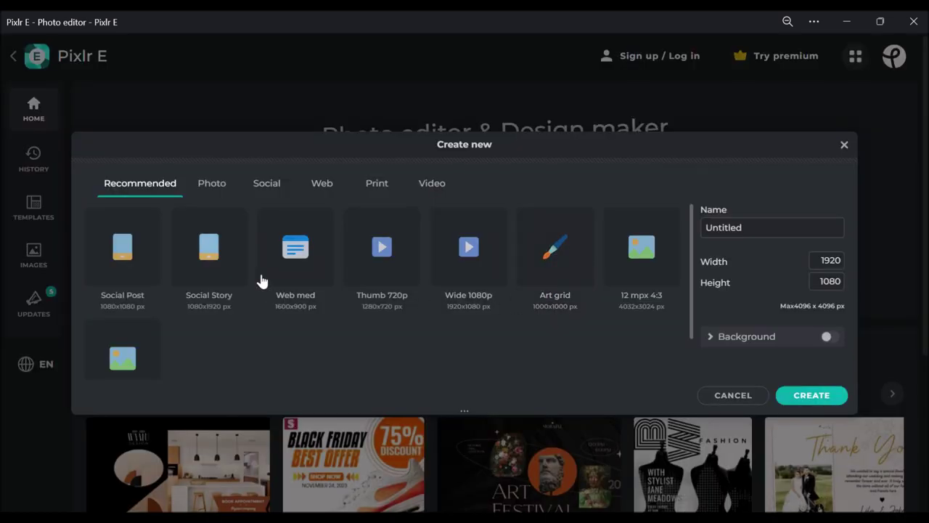
click(441, 259)
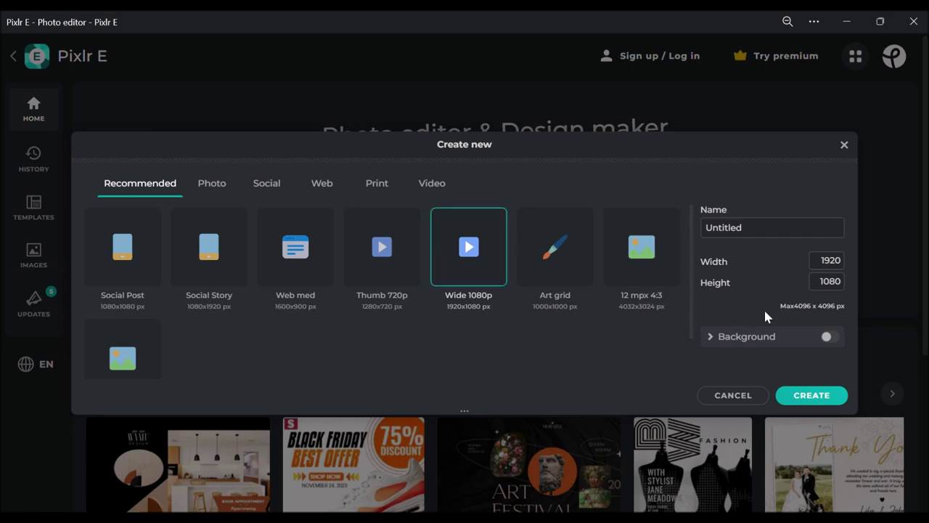
click(831, 339)
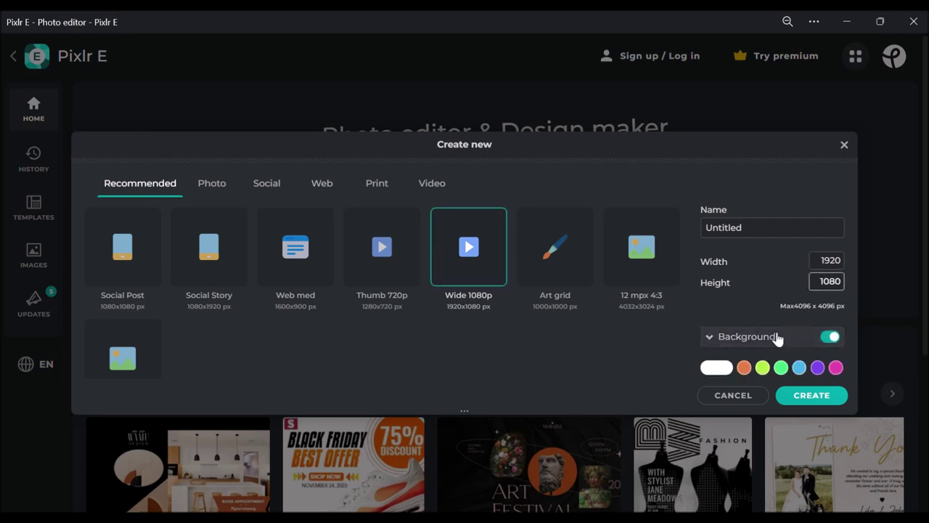
click(808, 396)
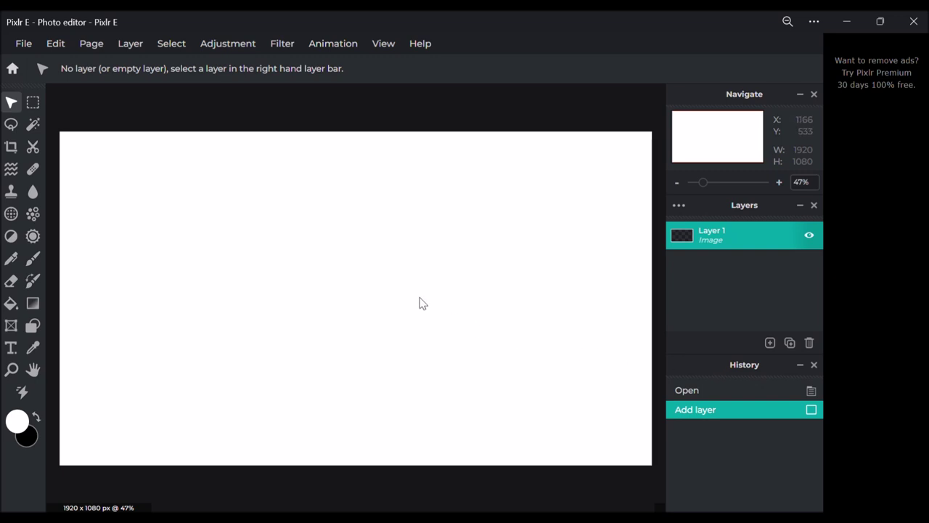
- Add strawberry.png as an image layer and shrink it to about 460 × 573 px near the canvas's upper centre
click(140, 56)
click(197, 107)
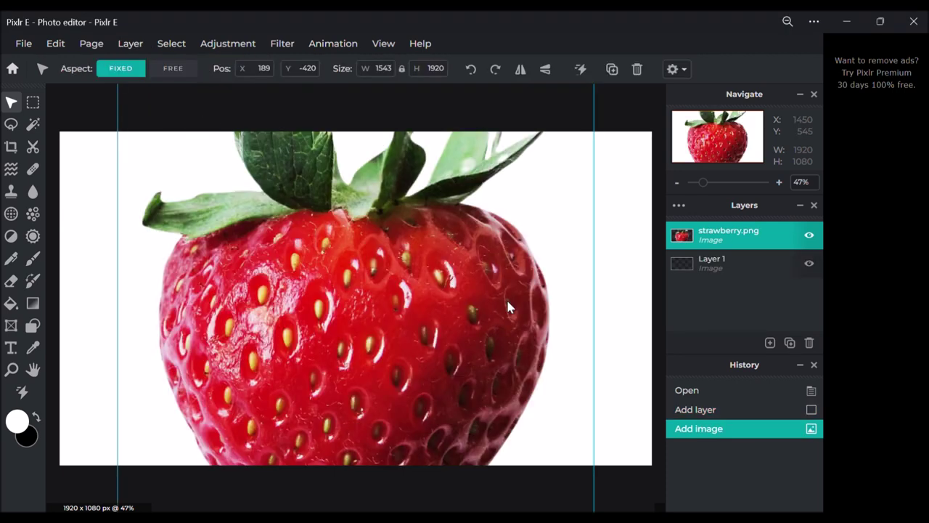
scroll(513, 306, down, 3)
drag(234, 149, 354, 253)
drag(302, 219, 339, 258)
drag(368, 300, 356, 262)
drag(696, 182, 717, 186)
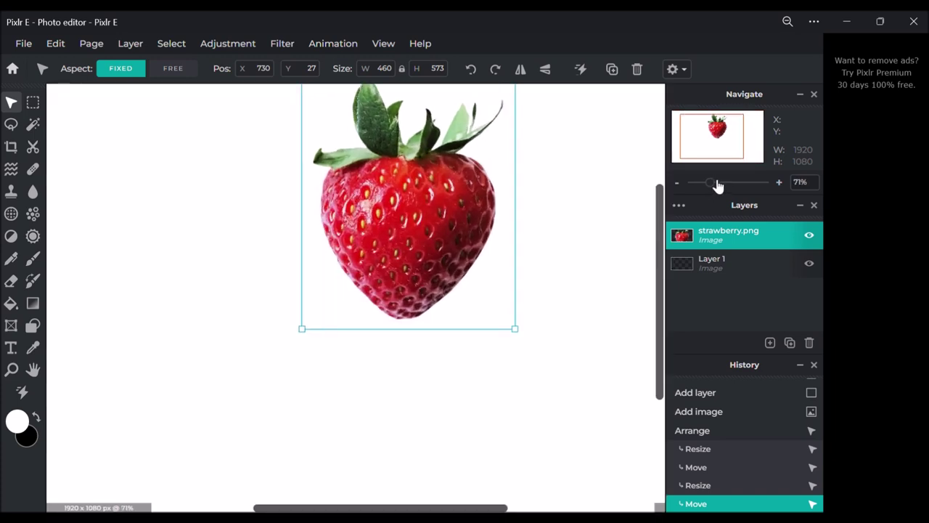
drag(735, 140, 742, 138)
click(519, 227)
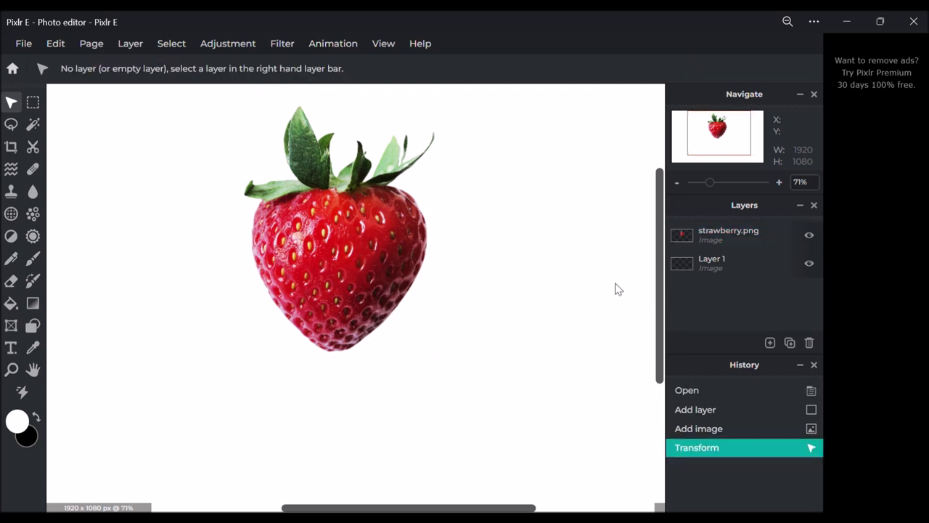
- Duplicate the strawberry.png layer twice and hide the original and the lower copy
click(694, 231)
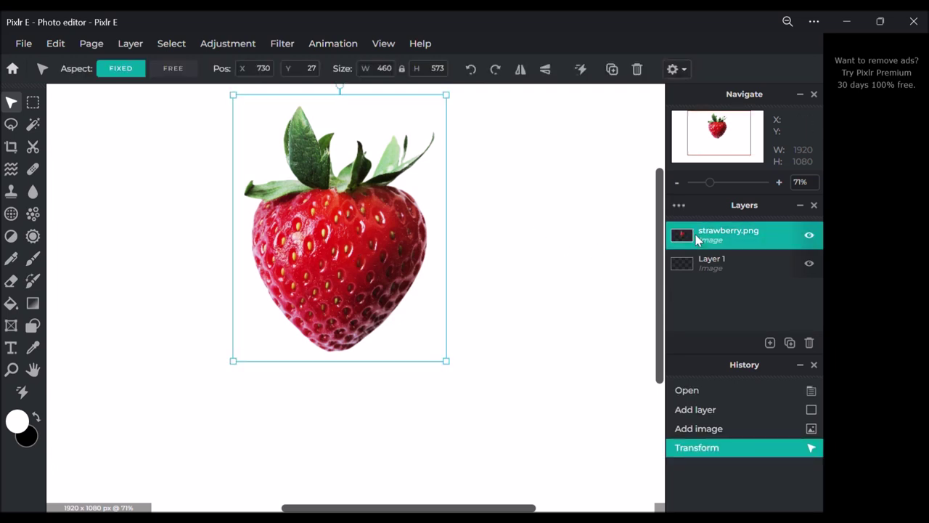
click(790, 343)
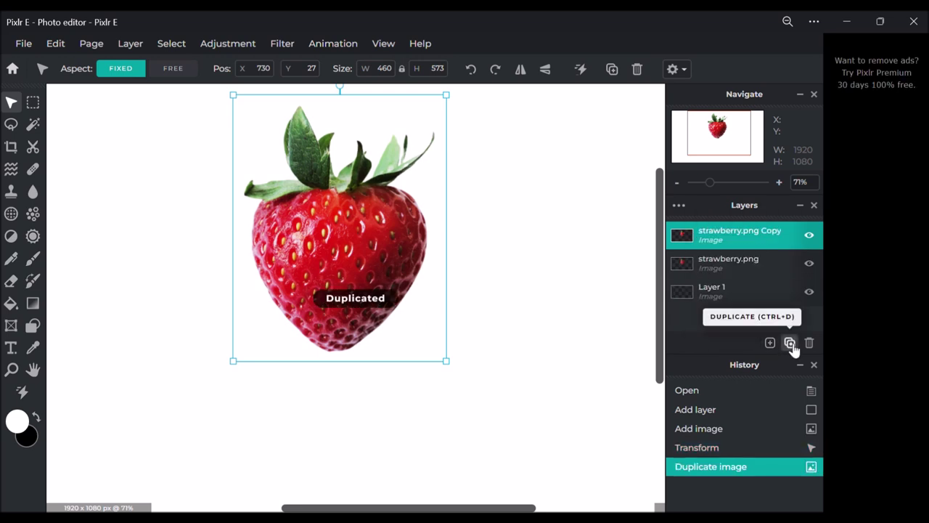
click(790, 342)
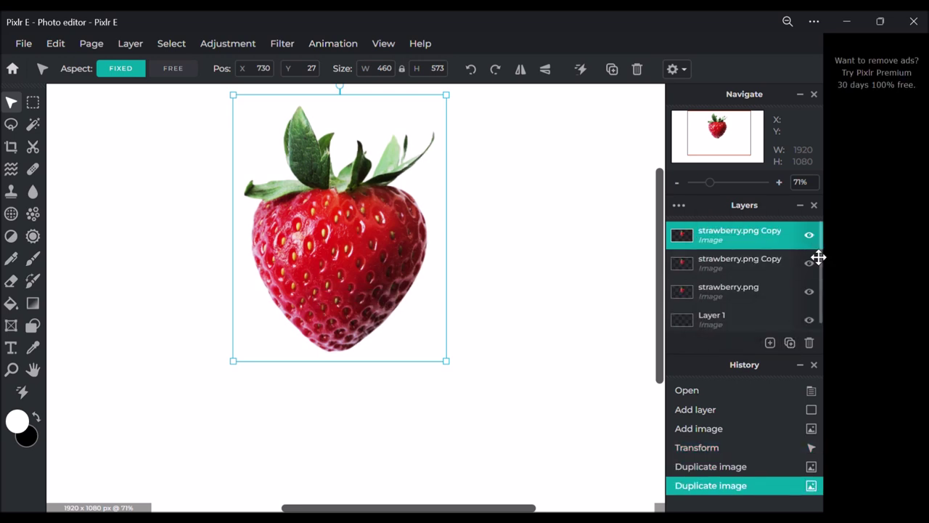
click(811, 266)
click(810, 292)
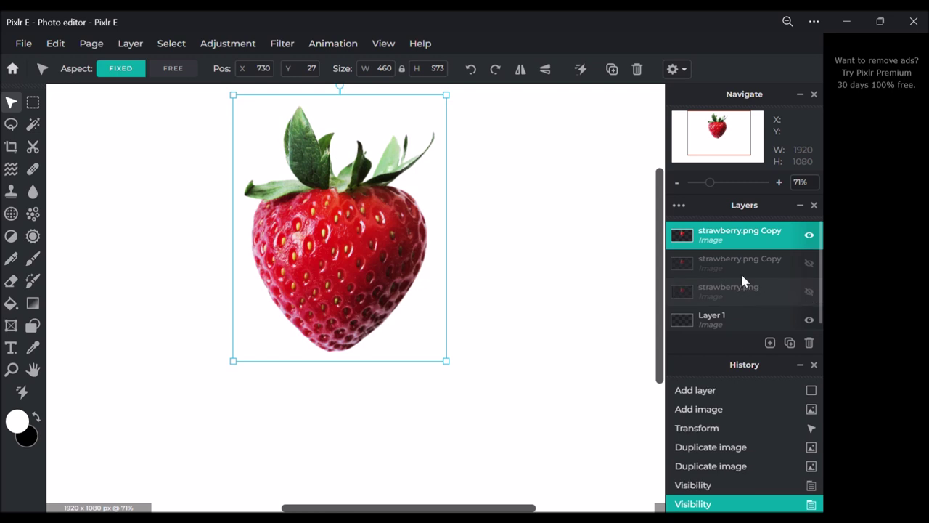
- Mask the top strawberry copy with the Cutout tool's ellipse in Add to mask mode, keeping only its upper part
click(32, 147)
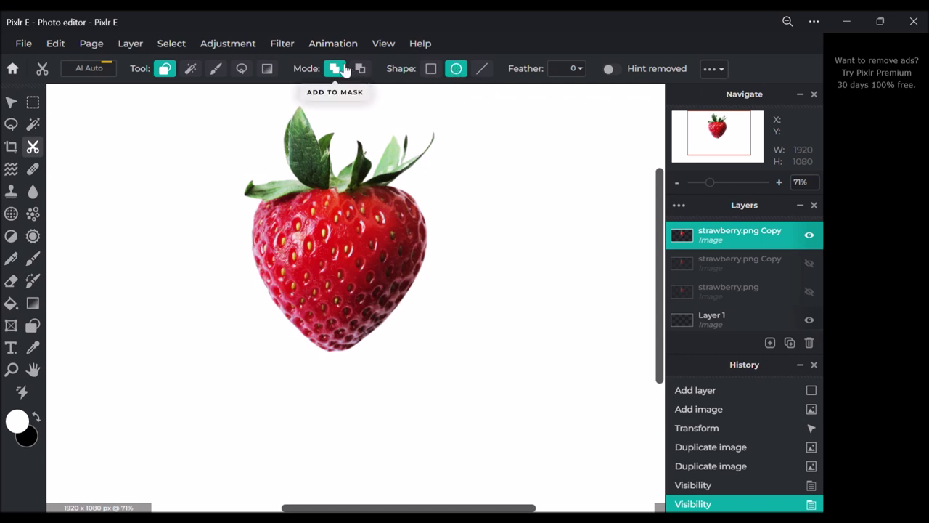
scroll(225, 139, down, 2)
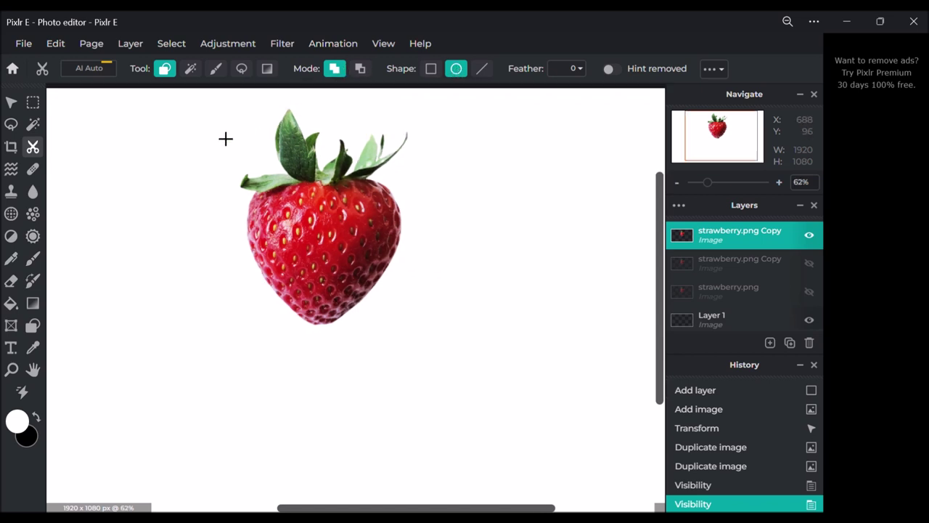
drag(722, 161, 722, 139)
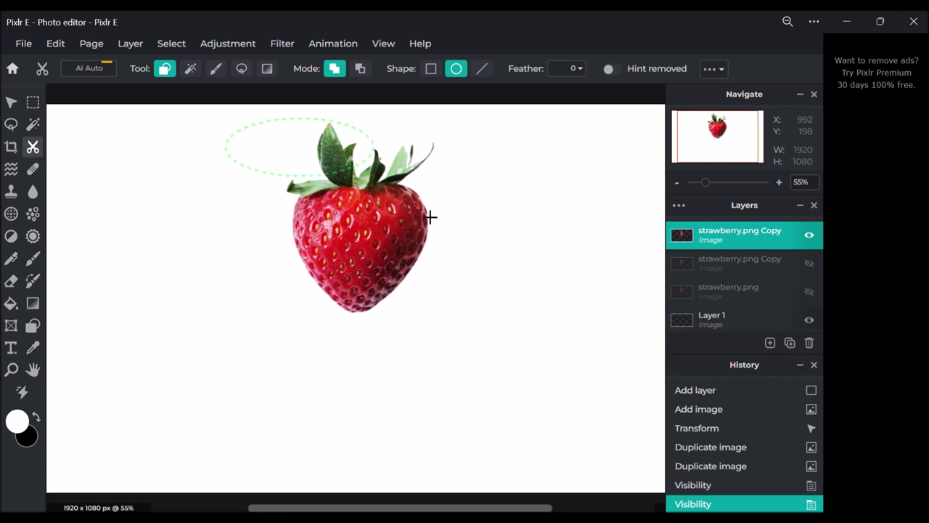
drag(482, 294, 505, 286)
drag(507, 284, 507, 284)
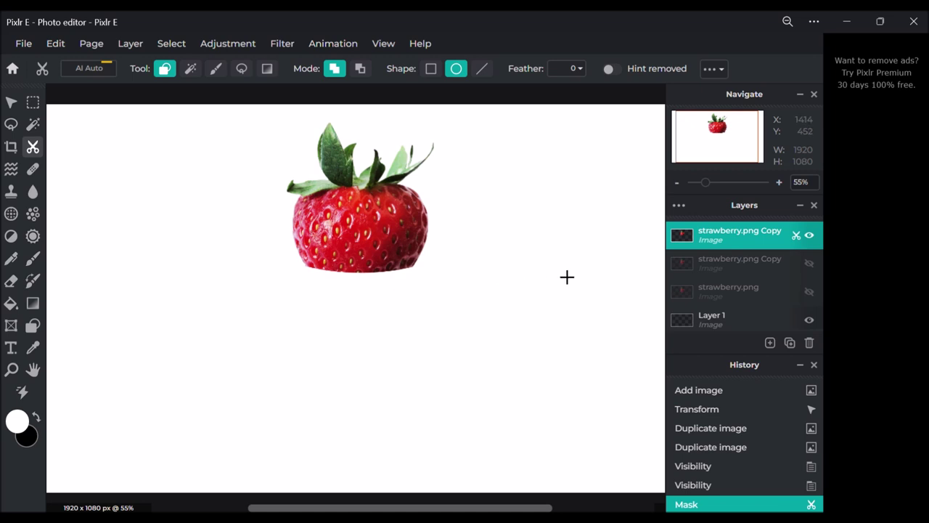
- Hide the top copy, show the second copy, and cut away its upper part with an elliptical cutout, leaving the strawberry's tip
click(810, 236)
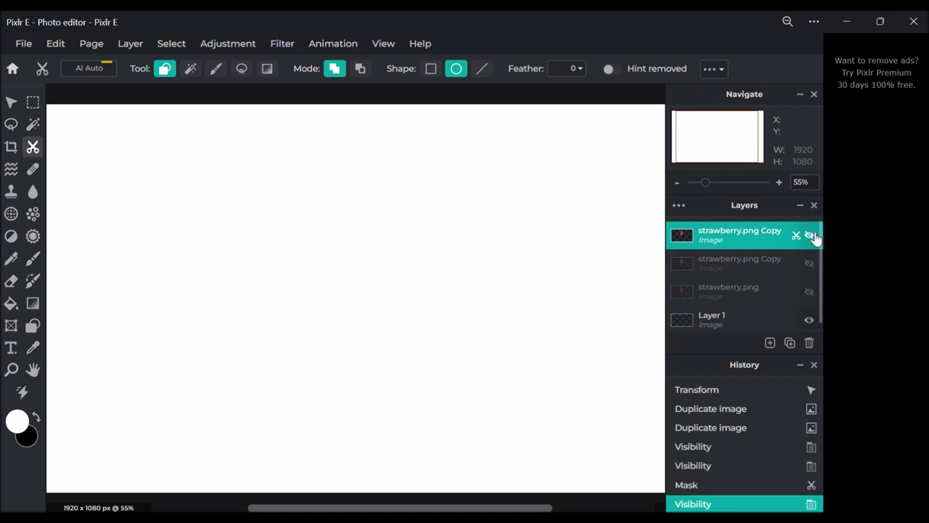
click(792, 263)
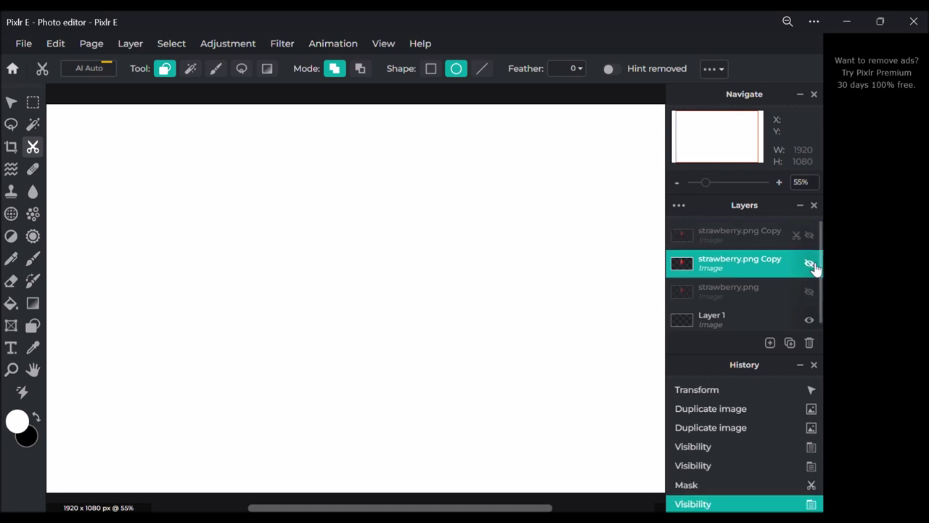
click(810, 264)
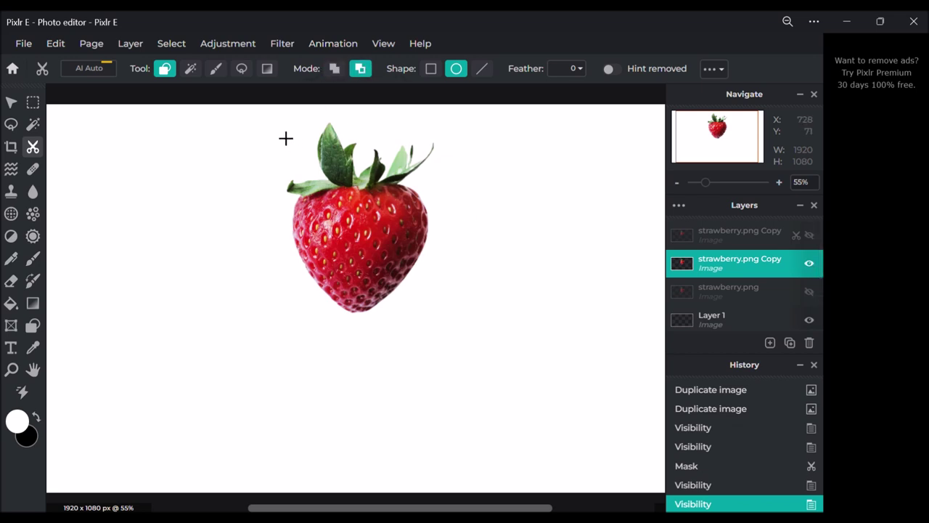
drag(473, 233, 488, 286)
drag(492, 286, 491, 284)
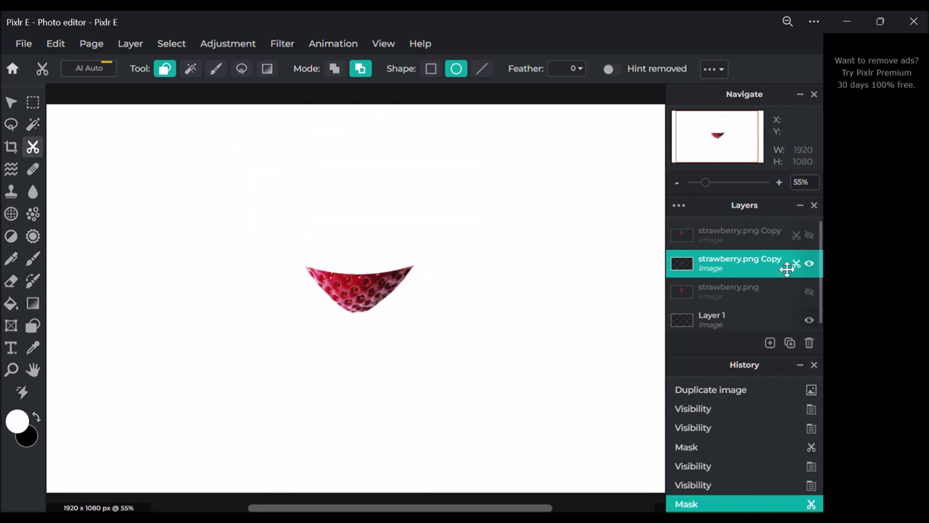
- Show the upper strawberry piece again, then move the tip piece below it, tilted clockwise, to about X 766, Y 245
click(810, 236)
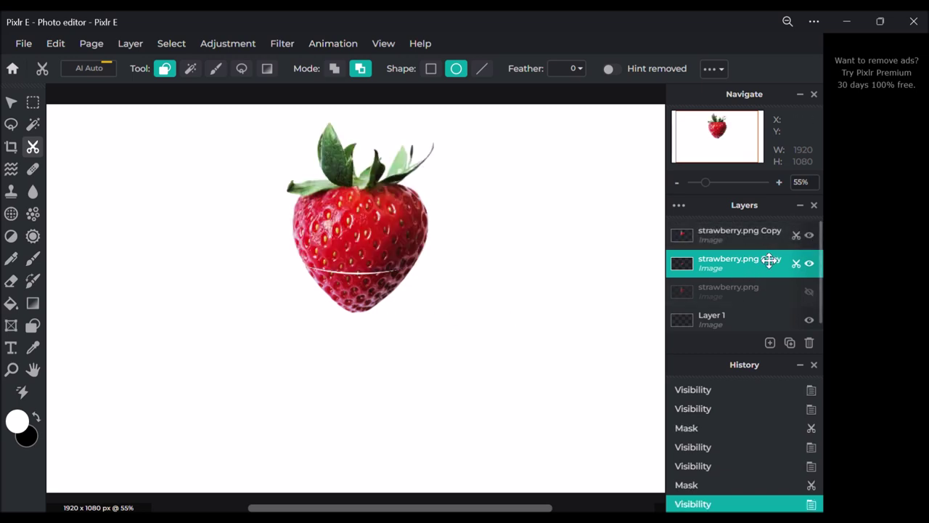
mouse_move(715, 188)
mouse_down()
mouse_move(702, 187)
mouse_move(712, 187)
mouse_up()
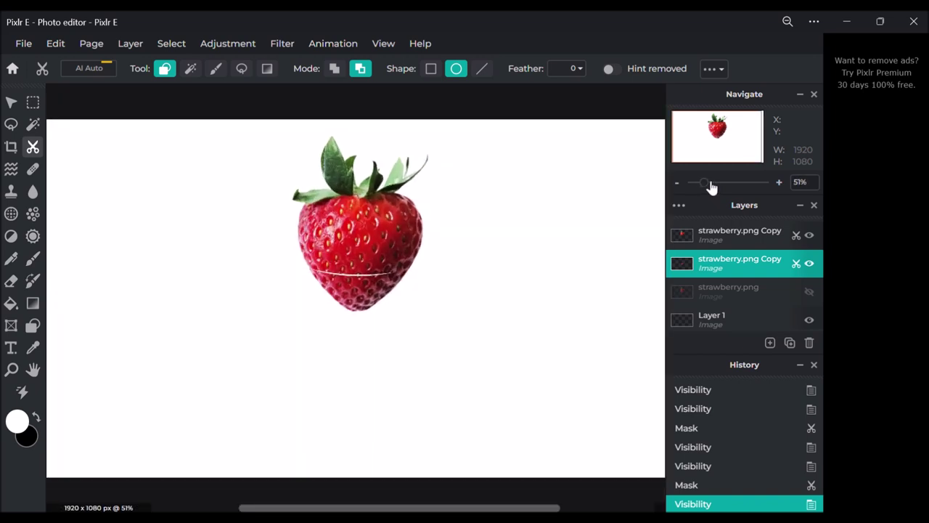
click(11, 103)
drag(363, 317, 352, 352)
click(730, 270)
drag(365, 177, 393, 198)
drag(353, 295, 327, 307)
drag(333, 363, 340, 376)
- Rotate the upper strawberry piece clockwise to match the tip's tilt and position it at about X 791, Y 54
click(413, 237)
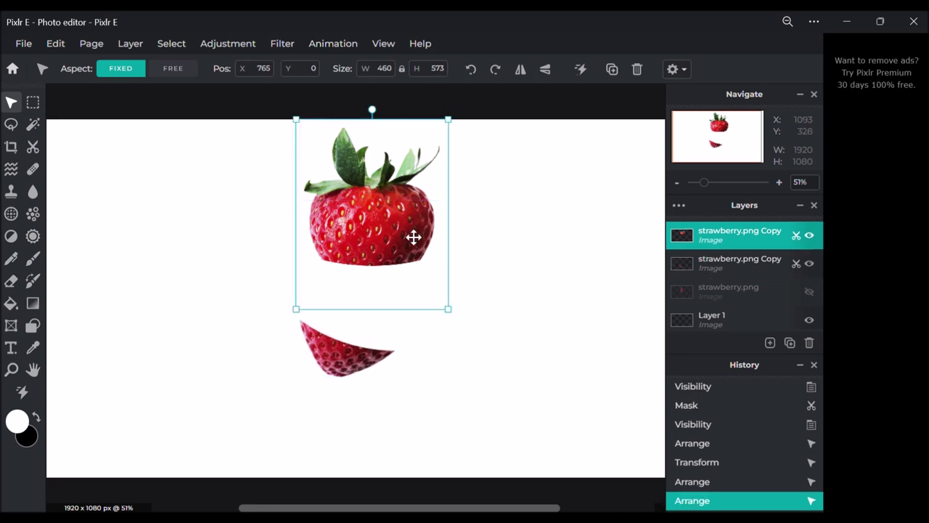
drag(378, 120, 406, 124)
drag(350, 194, 360, 214)
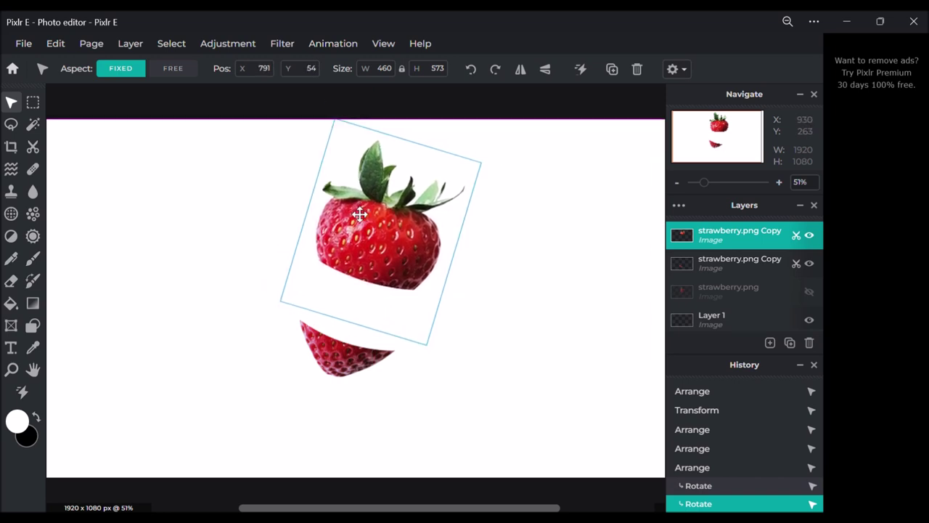
click(480, 275)
- Hide the upper strawberry piece and add Strawberry-slices.png as an image layer directly above the tip layer
click(790, 269)
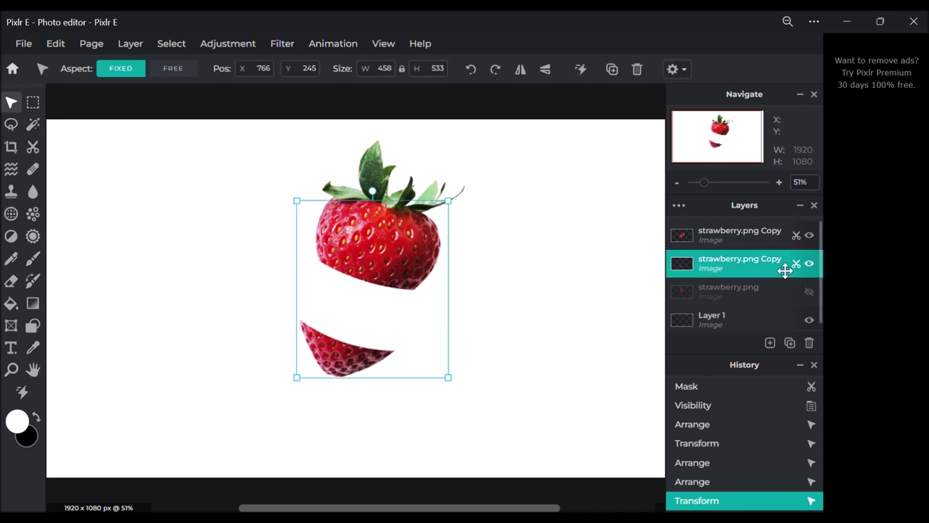
click(809, 235)
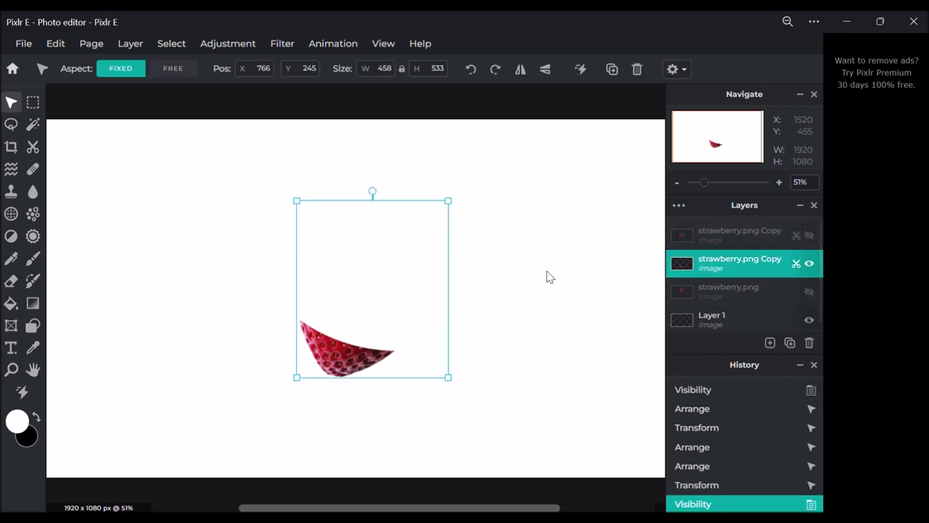
click(131, 43)
click(167, 97)
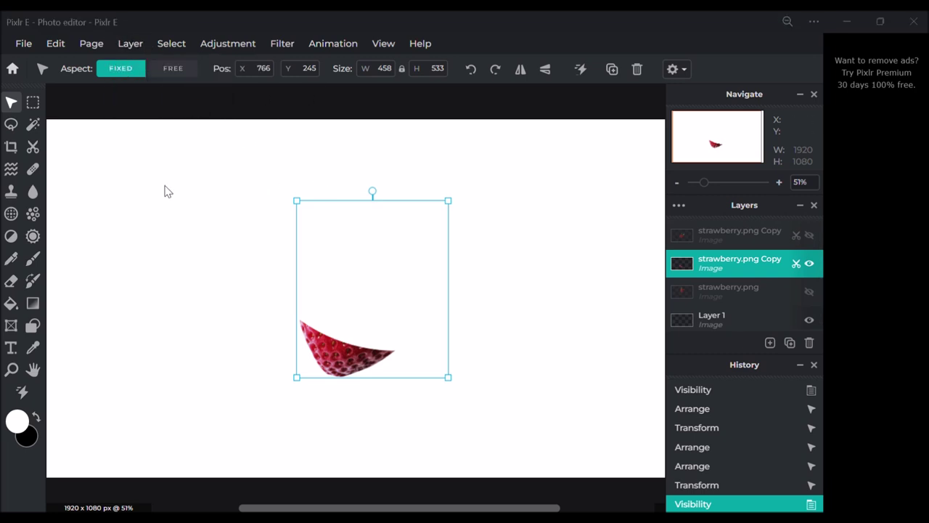
- Tilt the Strawberry-slices.png image clockwise just above the tip piece and set its layer opacity to 56
drag(361, 262, 378, 270)
drag(704, 183, 733, 183)
scroll(408, 203, down, 3)
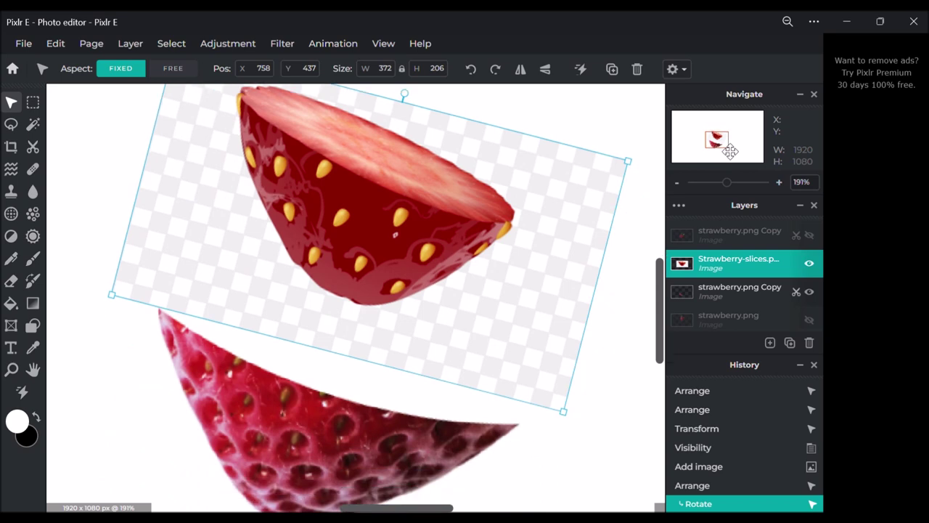
drag(407, 203, 408, 268)
click(678, 205)
drag(667, 327, 605, 326)
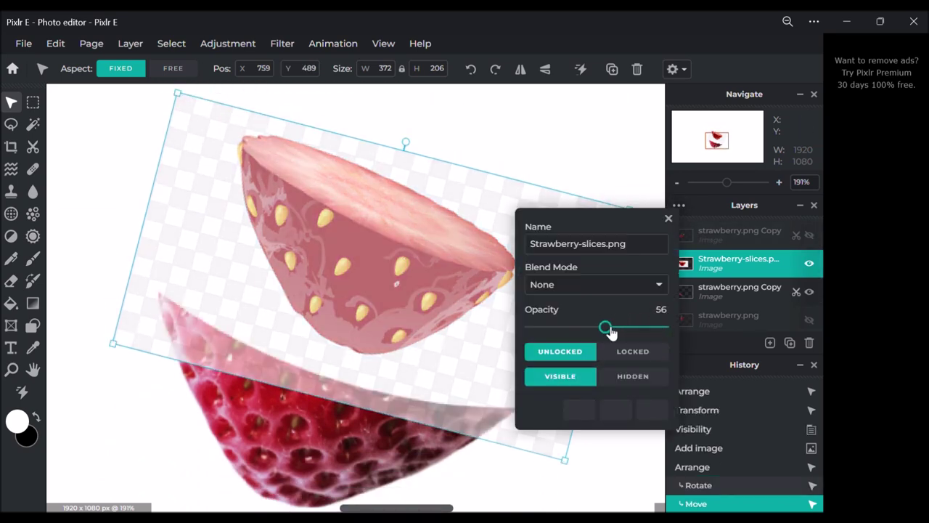
click(600, 183)
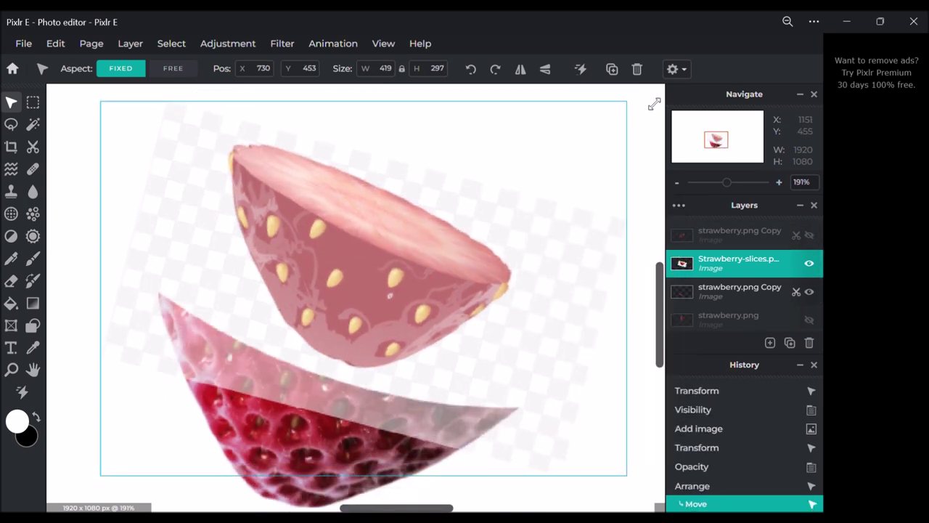
- Enlarge the slice image to about 513 × 364 px, rotate it slightly counterclockwise, and align its cut face with the tip's cut edge
drag(653, 104, 342, 349)
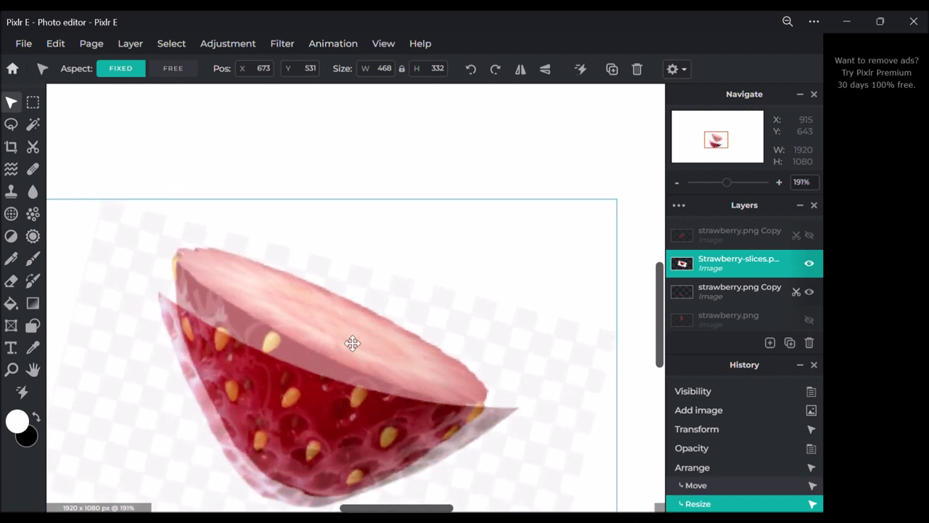
drag(633, 197, 644, 185)
drag(431, 280, 348, 245)
drag(333, 202, 307, 190)
drag(331, 305, 336, 321)
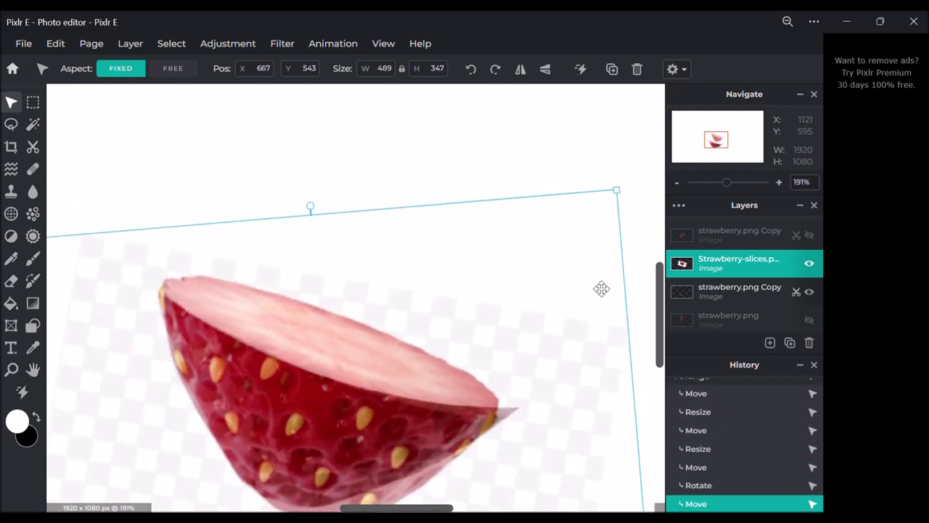
mouse_move(633, 196)
mouse_down()
mouse_move(649, 193)
mouse_move(638, 187)
mouse_up()
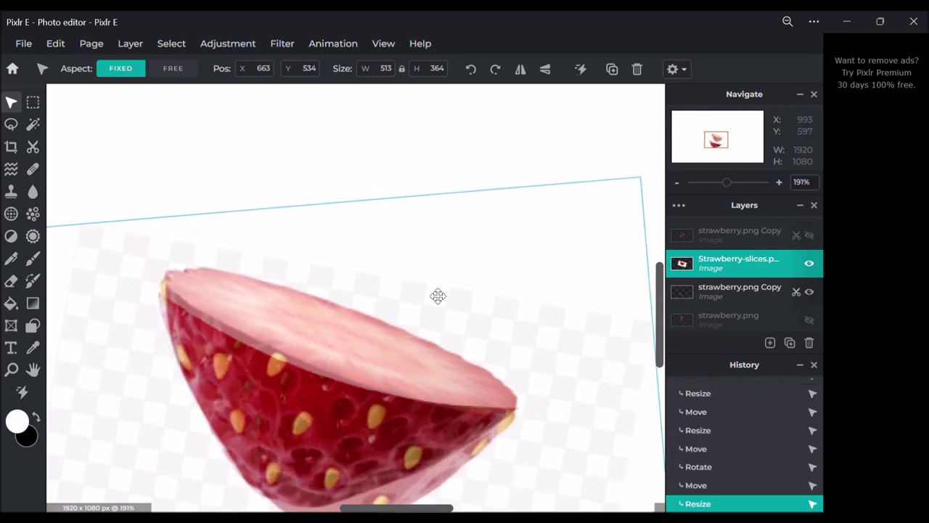
drag(437, 298, 434, 292)
- Mask Strawberry-slices.png with the Cutout brush, painting in add-to-mask mode along the tip's cut face so only that surface is kept
click(730, 288)
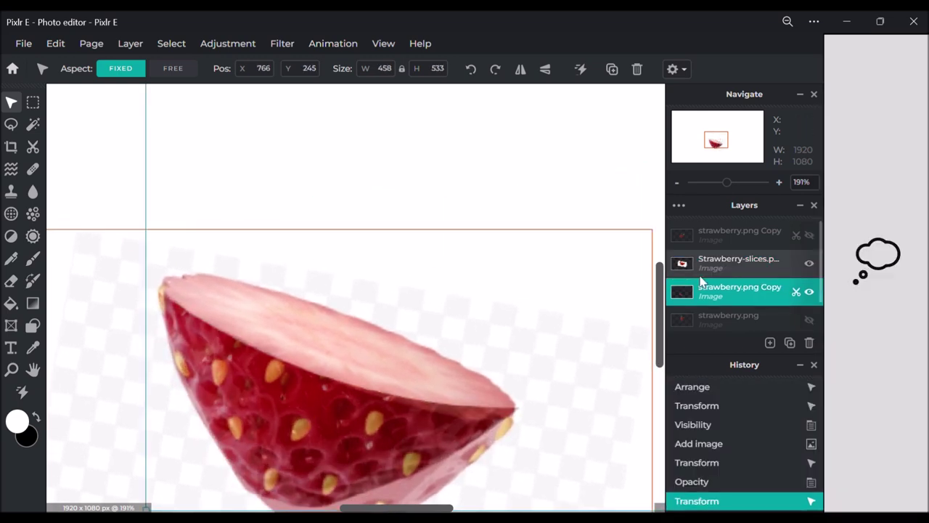
click(701, 273)
click(33, 146)
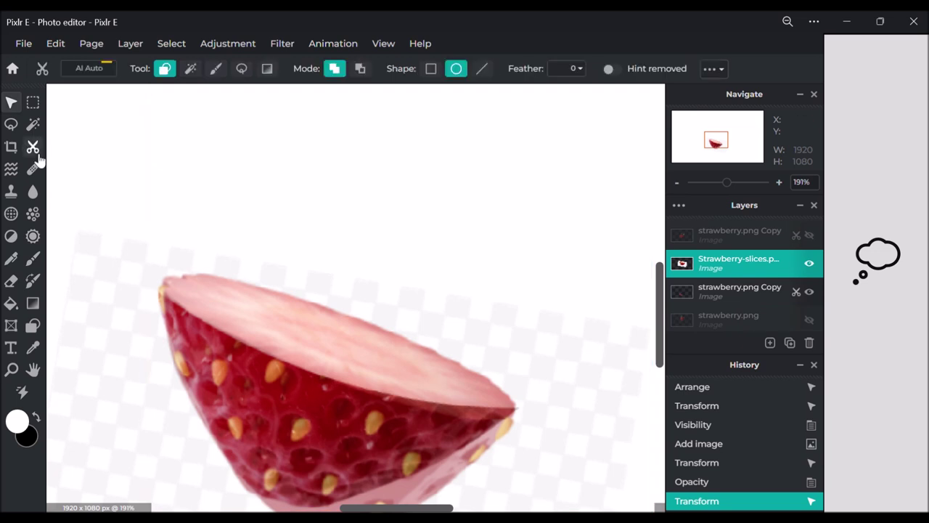
click(191, 68)
click(216, 68)
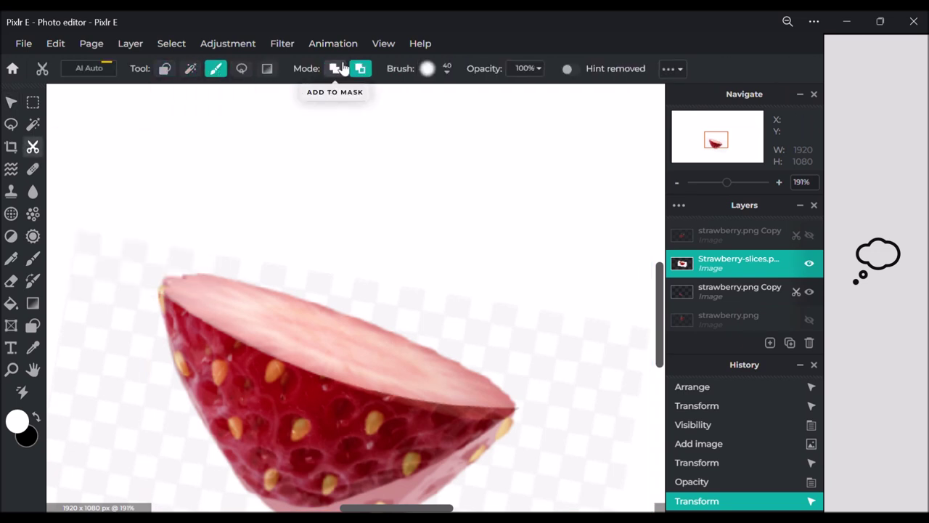
click(339, 68)
mouse_move(183, 290)
mouse_down()
mouse_move(257, 294)
mouse_move(400, 370)
mouse_up()
mouse_move(204, 305)
mouse_down()
mouse_move(458, 372)
mouse_move(508, 406)
mouse_up()
mouse_move(471, 392)
mouse_down()
mouse_move(360, 373)
mouse_move(254, 336)
mouse_move(248, 321)
mouse_move(171, 287)
mouse_up()
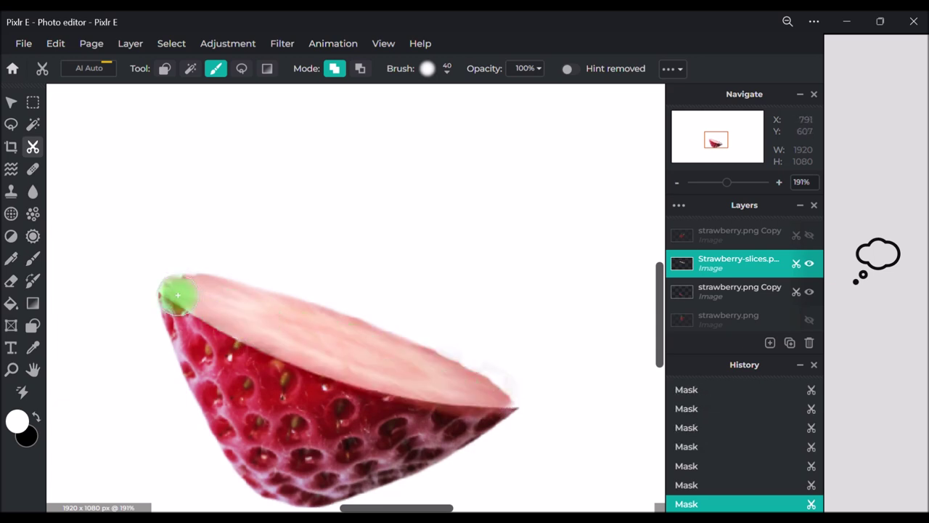
mouse_move(214, 323)
mouse_down()
mouse_move(312, 330)
mouse_move(408, 365)
mouse_up()
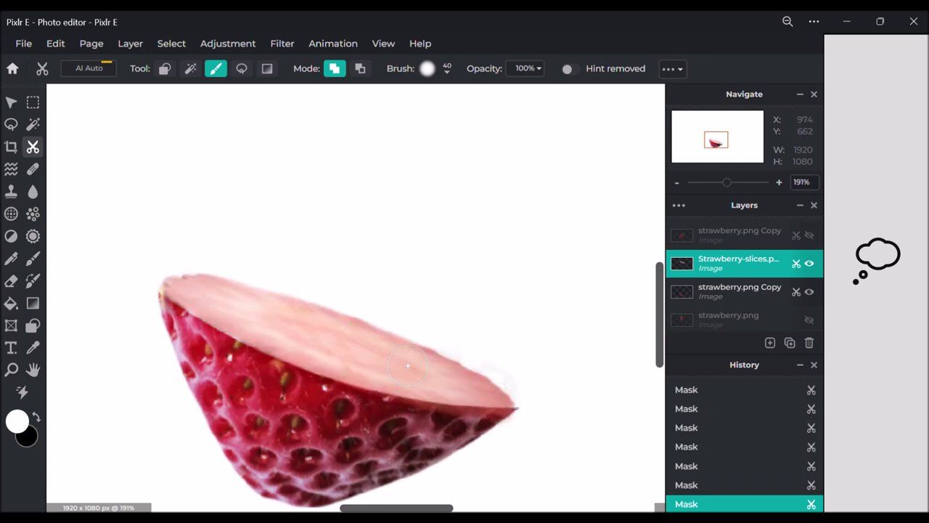
- Show the upper strawberry piece and merge Strawberry-slices.png down into the tip layer
drag(730, 184, 718, 182)
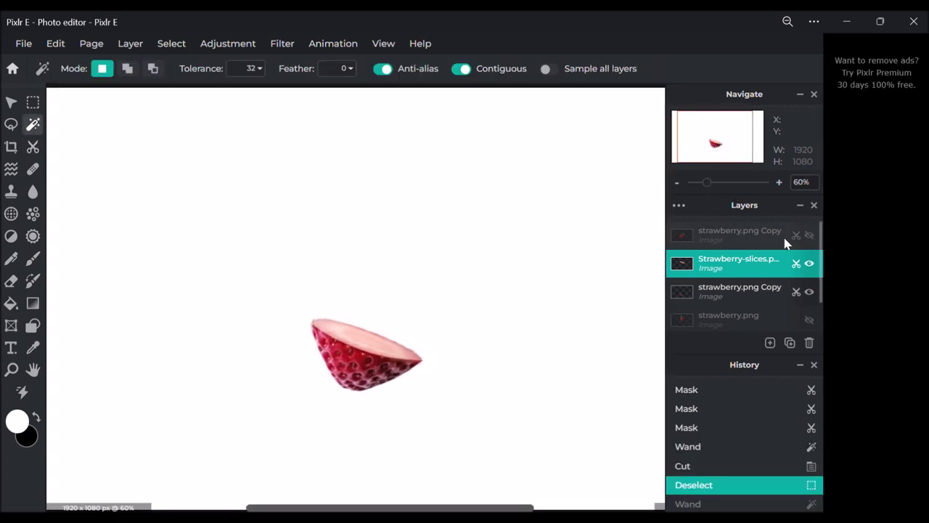
click(810, 236)
click(679, 204)
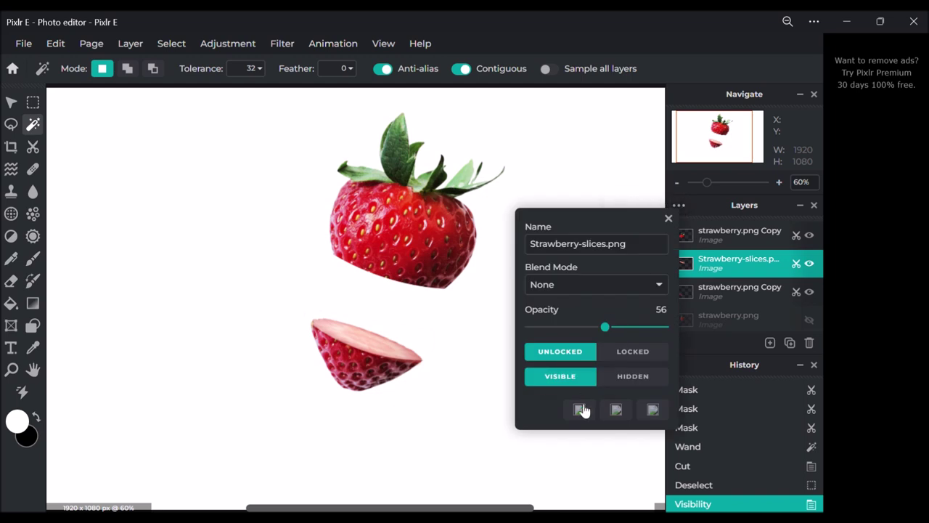
click(579, 409)
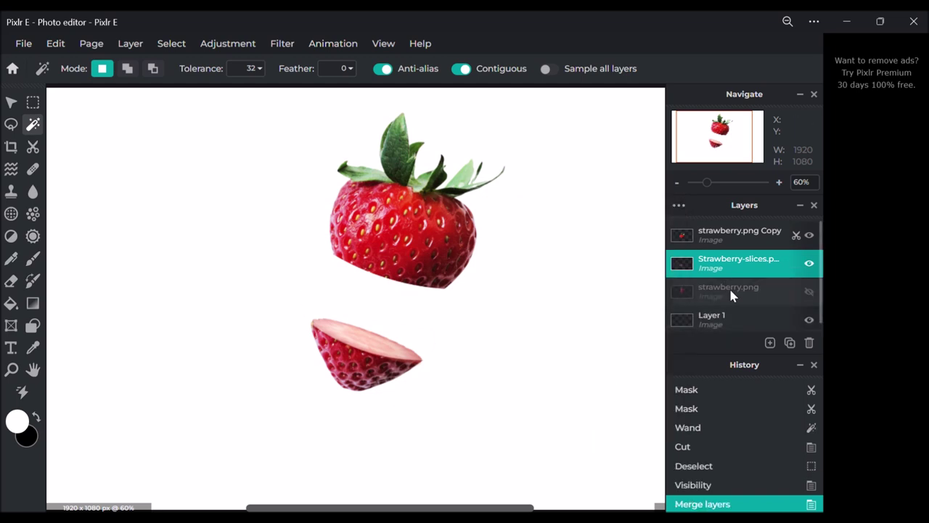
click(810, 263)
click(809, 263)
- Add water-splash.png as an image layer above the upper strawberry piece, sized about 813 × 590 px at X 539, Y 156
click(770, 241)
click(228, 43)
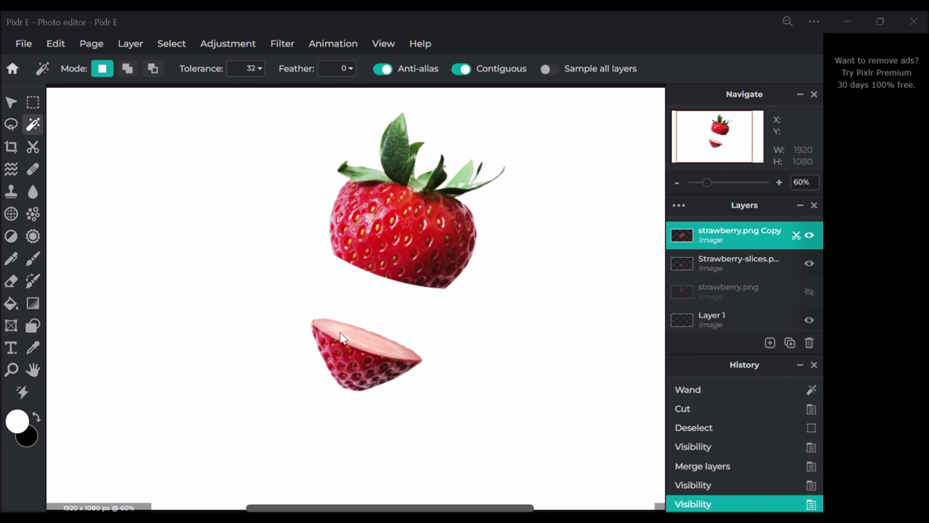
key(ctrl+v)
drag(229, 189, 384, 302)
drag(467, 384, 365, 259)
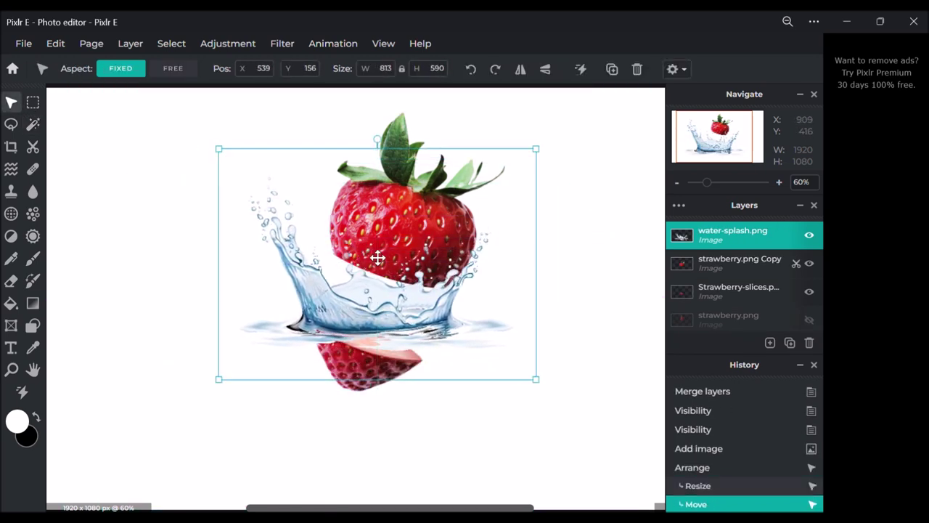
- Flip the water splash upside down and fit it between the upper strawberry piece and the tip
click(55, 44)
mouse_move(75, 216)
click(242, 270)
drag(403, 186, 403, 269)
drag(390, 218, 419, 249)
drag(549, 275, 525, 273)
drag(375, 300, 382, 303)
- Place the water-splash.png layer beneath the upper strawberry layer and refine its fit against the strawberry's cut edge
drag(733, 234, 734, 266)
drag(300, 314, 301, 310)
drag(267, 239, 282, 255)
drag(312, 291, 318, 283)
click(592, 382)
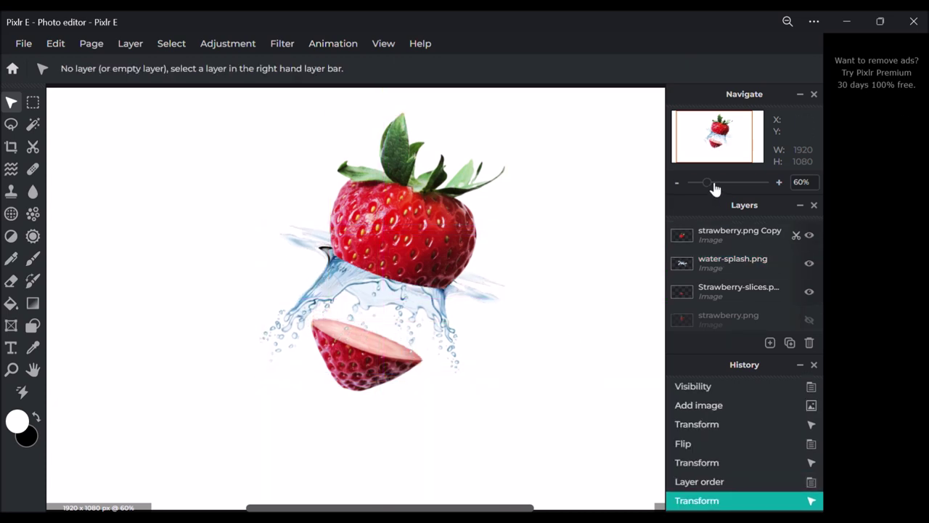
- Erase the flat ripples on both sides of the water splash with a soft eraser at brush size 100
scroll(528, 305, up, 5)
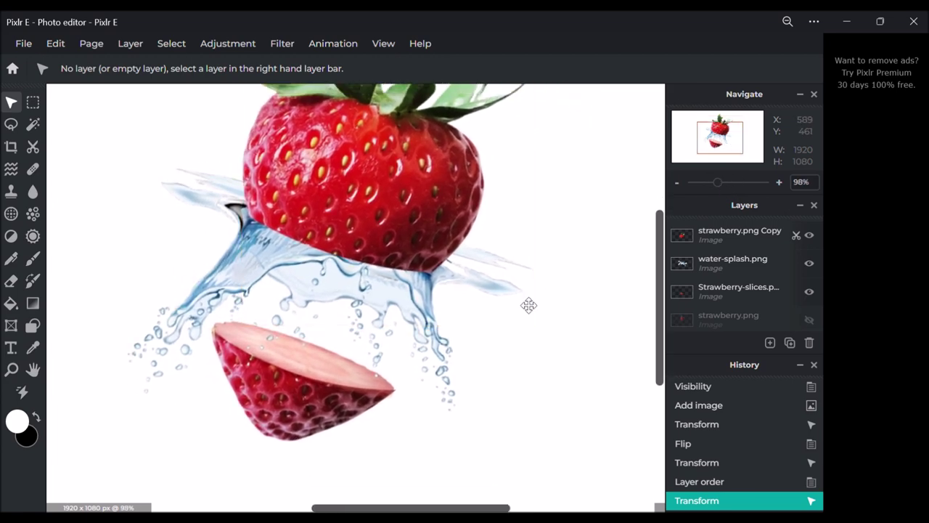
click(732, 269)
click(11, 281)
click(101, 69)
click(338, 267)
click(101, 69)
click(363, 263)
mouse_move(508, 263)
mouse_down()
mouse_move(467, 269)
mouse_move(470, 294)
mouse_up()
mouse_move(216, 215)
mouse_down()
mouse_move(208, 183)
mouse_move(171, 187)
mouse_up()
- Recolor the water splash to a strawberry pink-red with the Hue and saturation adjustment
click(228, 44)
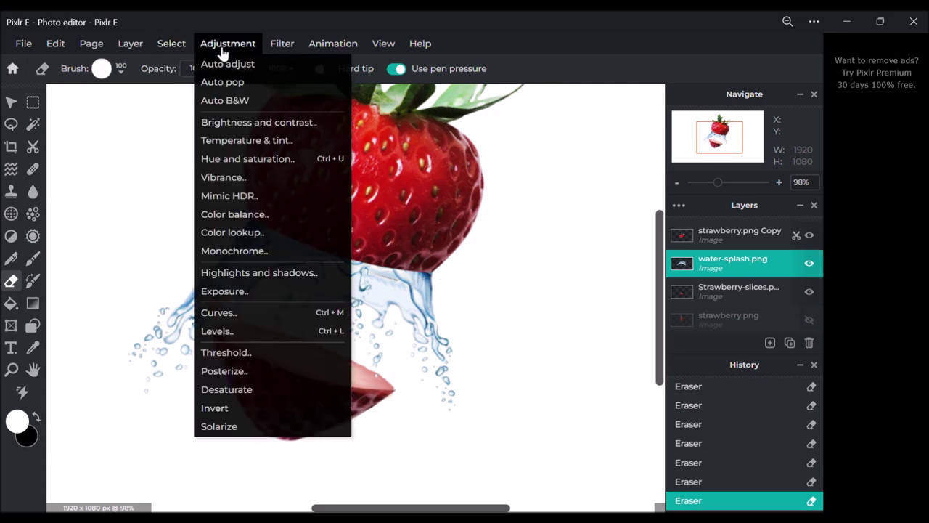
click(247, 100)
drag(623, 278, 723, 279)
drag(623, 322, 736, 326)
mouse_move(723, 278)
mouse_down()
mouse_move(742, 282)
mouse_move(733, 283)
mouse_up()
drag(735, 322, 688, 324)
click(511, 280)
drag(541, 284, 719, 288)
click(700, 437)
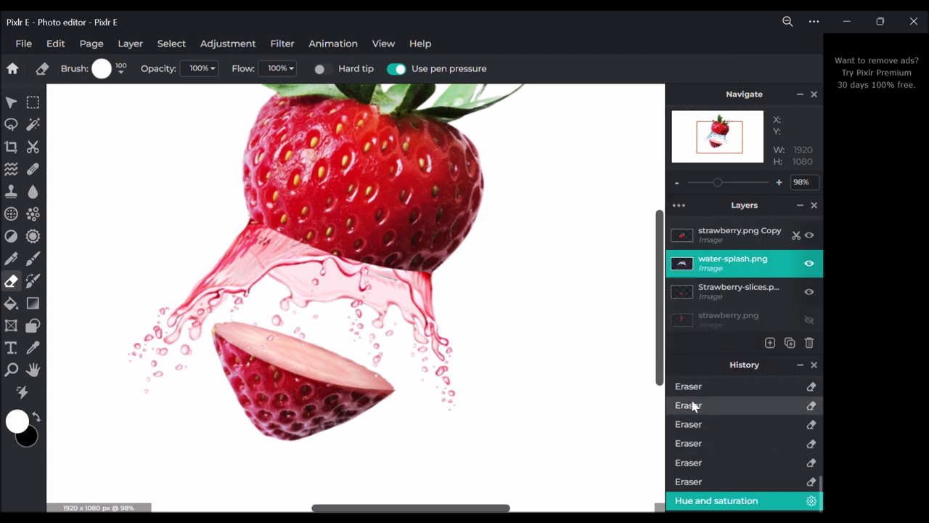
- Merge the upper strawberry layer down with the water-splash.png layer and the sliced tip layer into one
drag(715, 186, 712, 188)
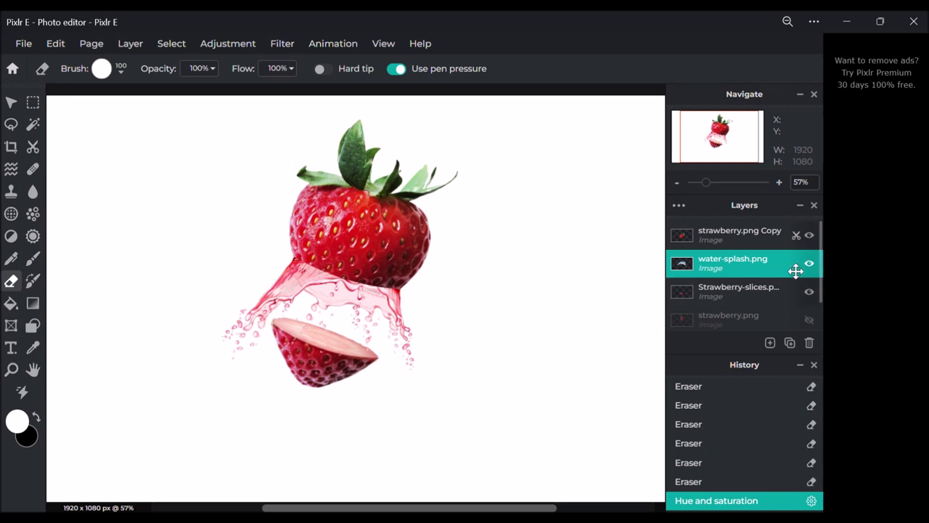
click(750, 237)
click(680, 207)
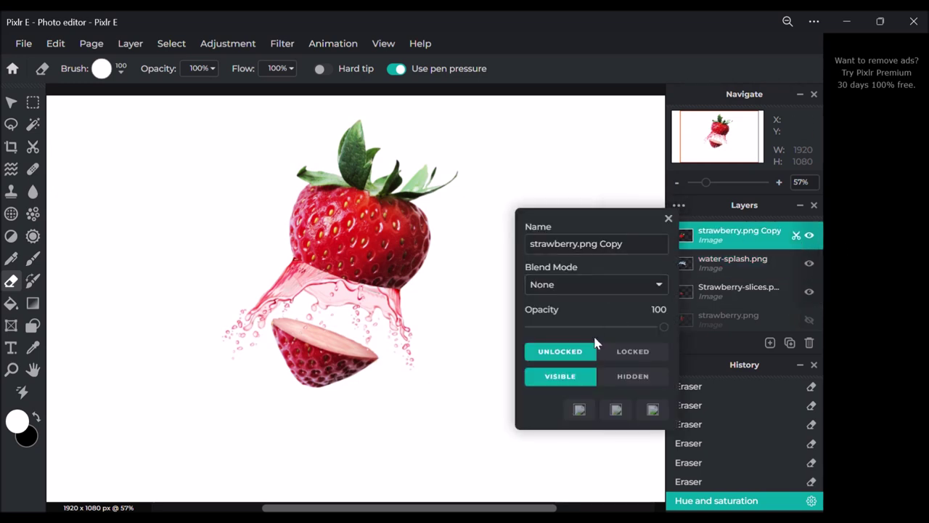
click(579, 409)
click(680, 206)
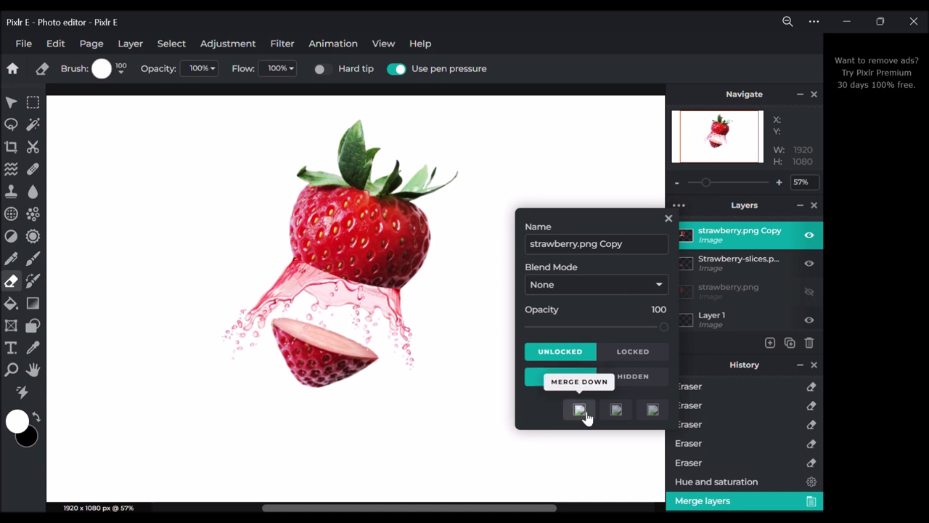
click(579, 409)
click(681, 206)
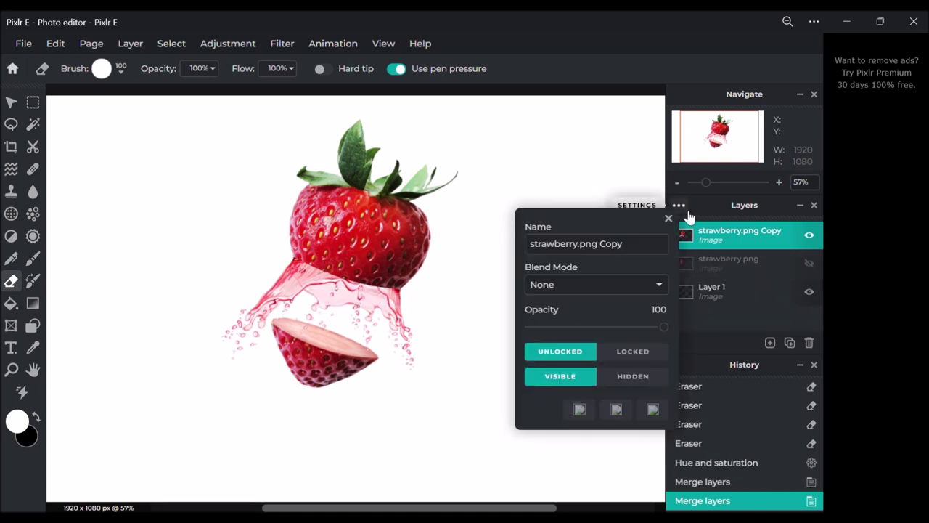
click(579, 410)
click(699, 482)
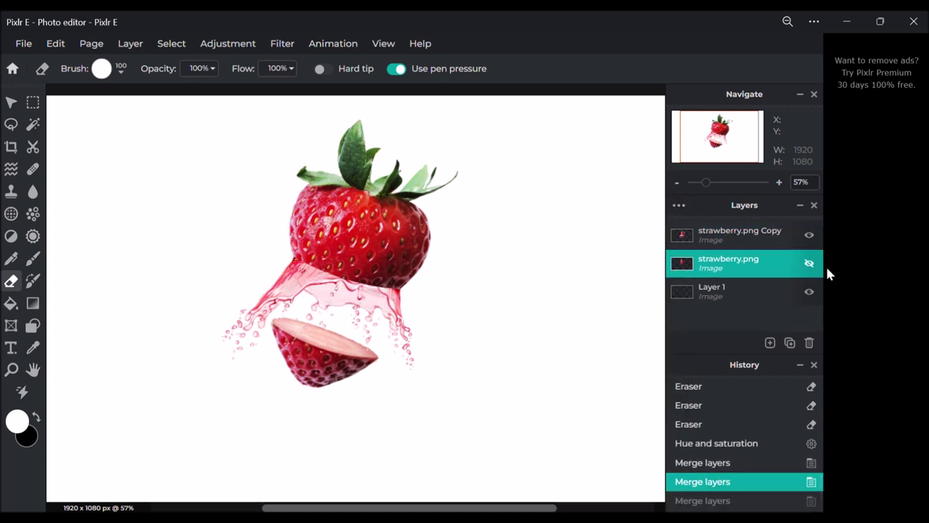
- Delete the hidden original strawberry.png layer
click(809, 342)
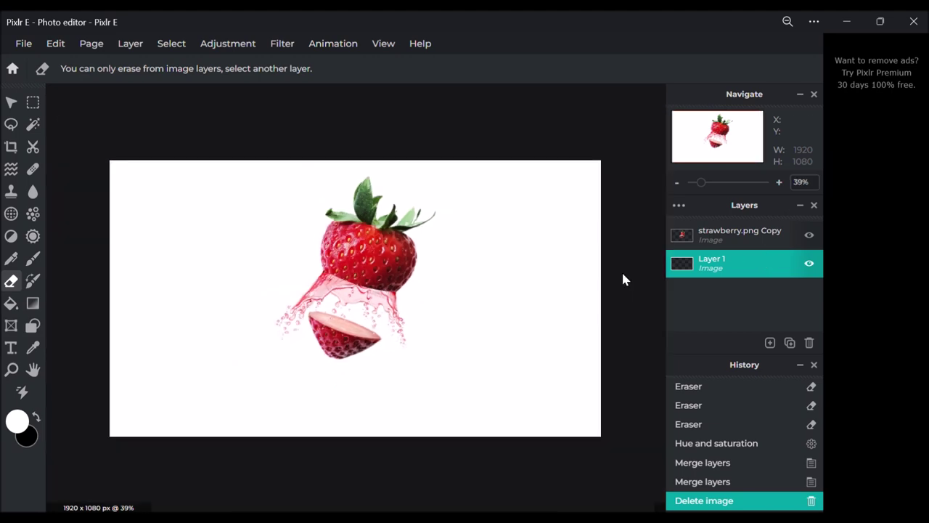